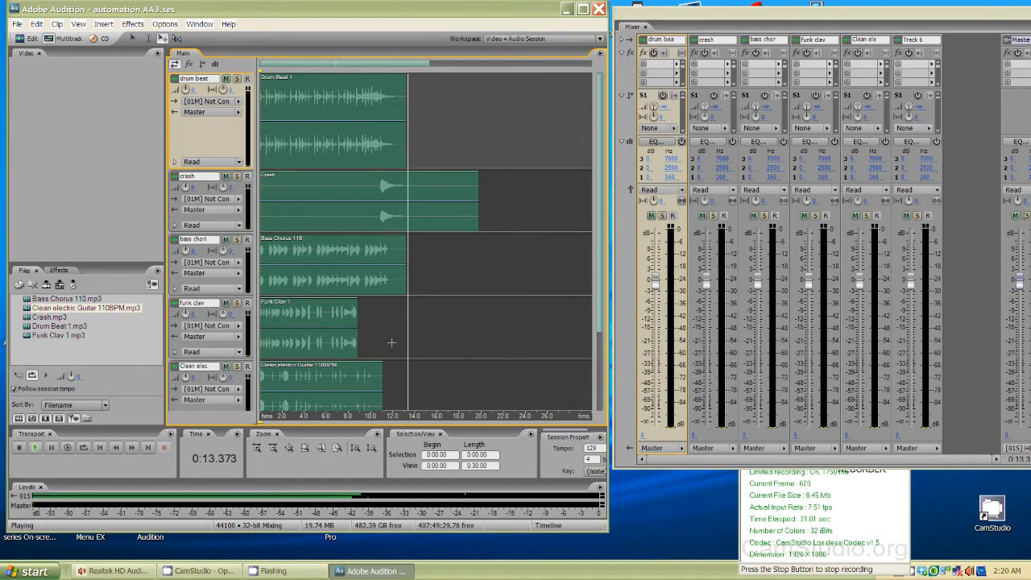
- Play back the session briefly and scroll down through the track list
left_click(440, 335)
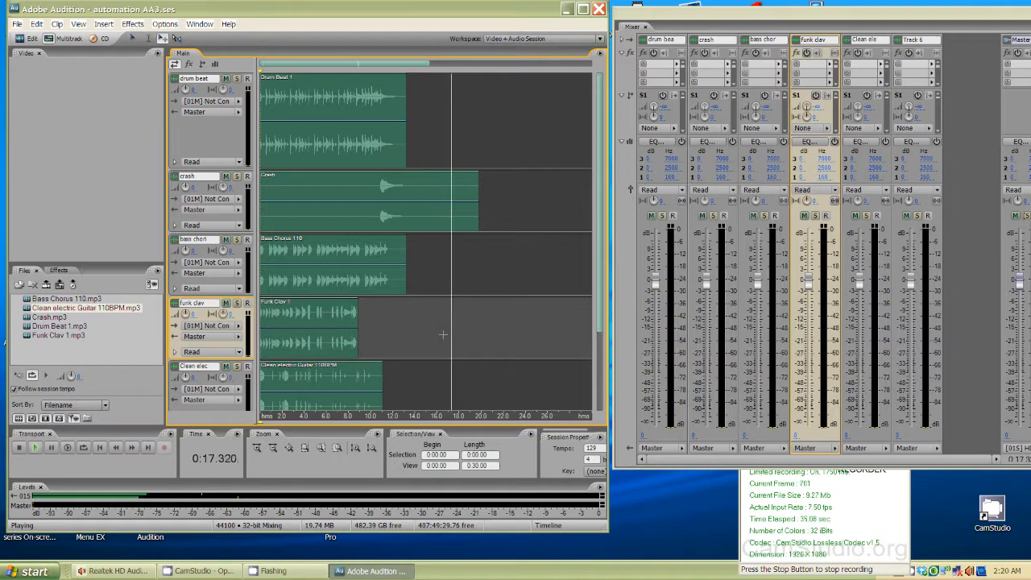
key("space")
left_click_drag(605, 299, 610, 428)
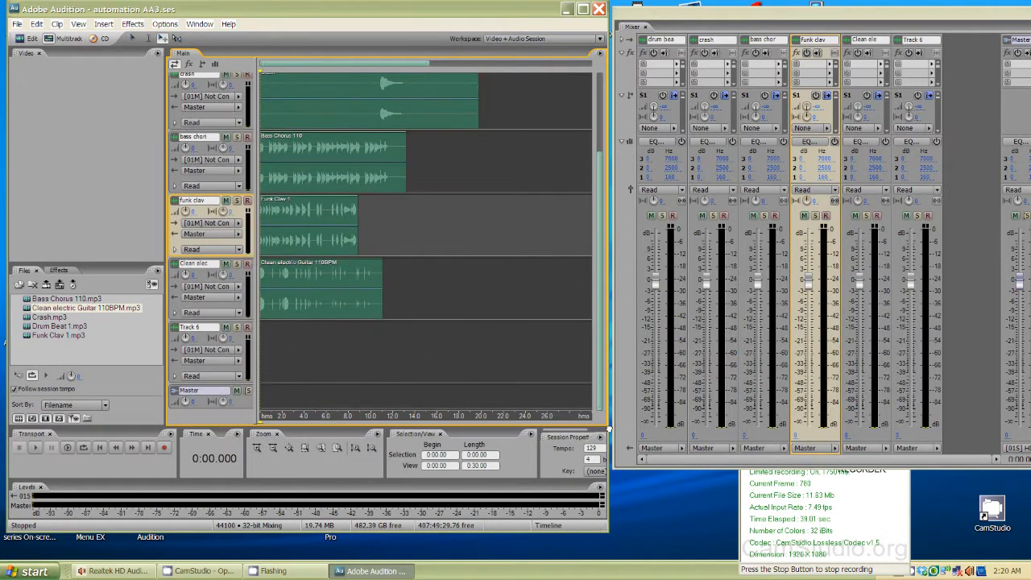
- Enlarge the funk clav track and show its Volume automation lane
left_click_drag(216, 258, 233, 321)
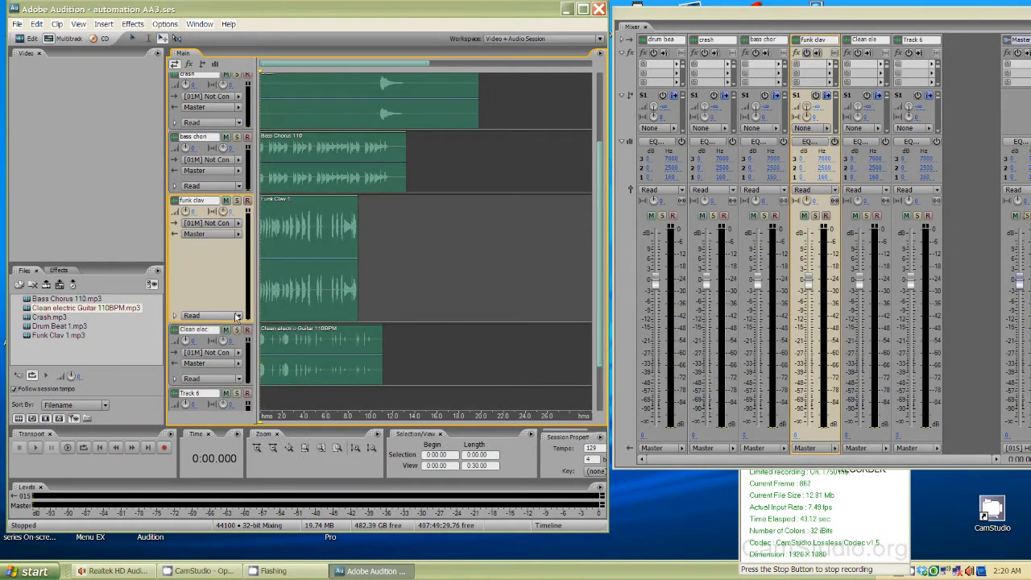
left_click(176, 316)
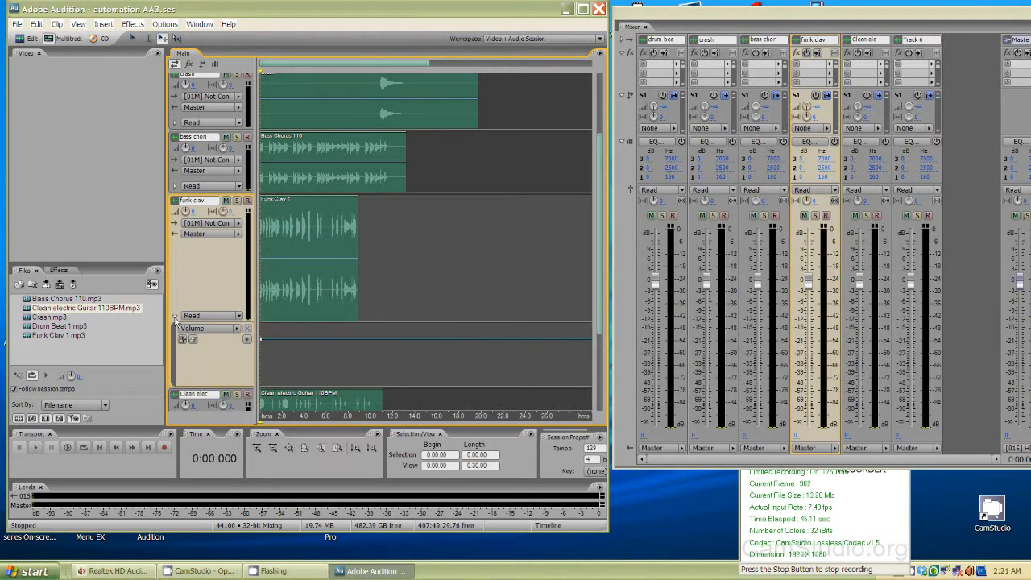
left_click(238, 330)
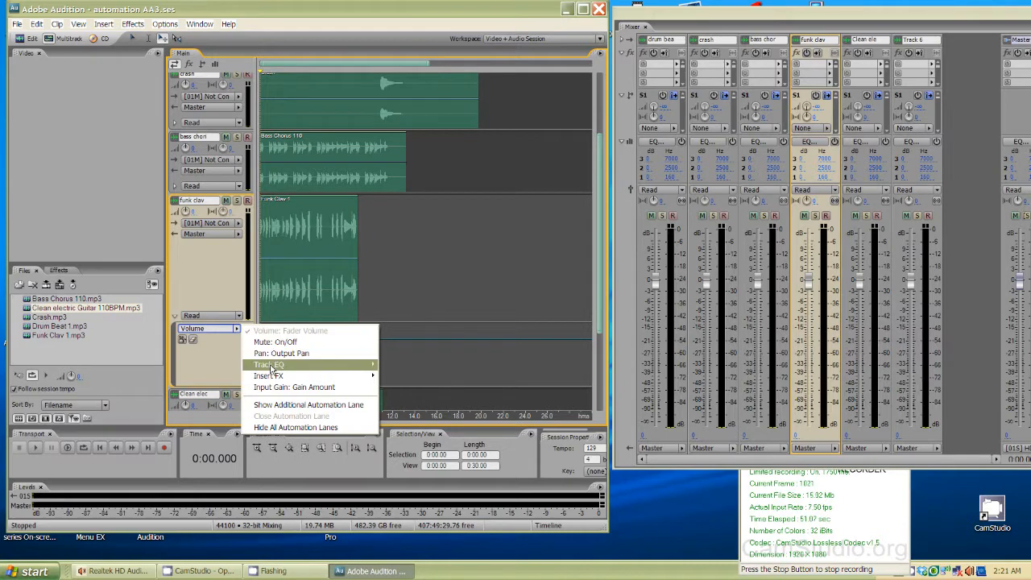
left_click(222, 371)
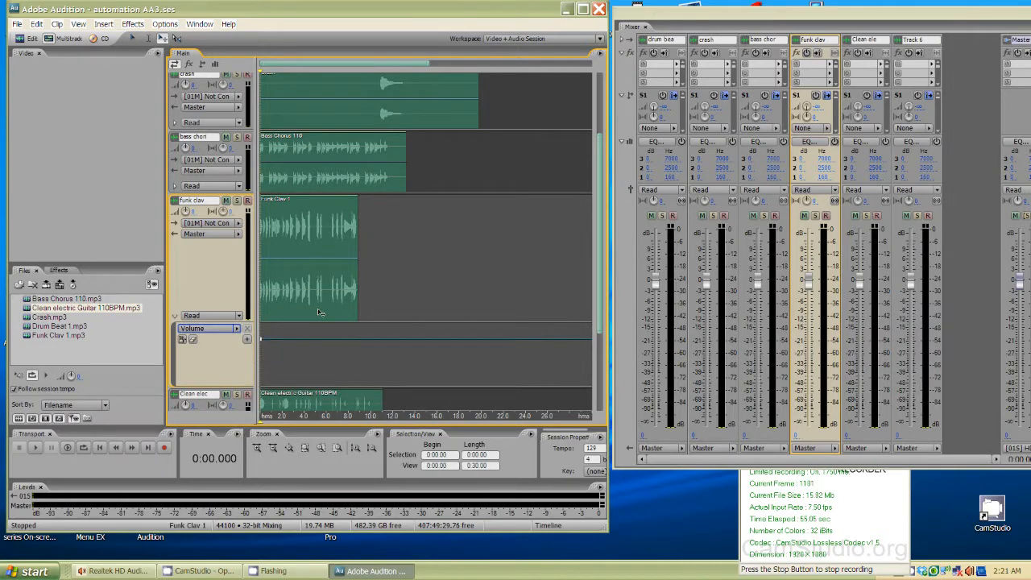
- Add a keyframe to the funk clav volume envelope and pull the envelope down after about 4 seconds
left_click(307, 339)
left_click_drag(311, 339, 311, 361)
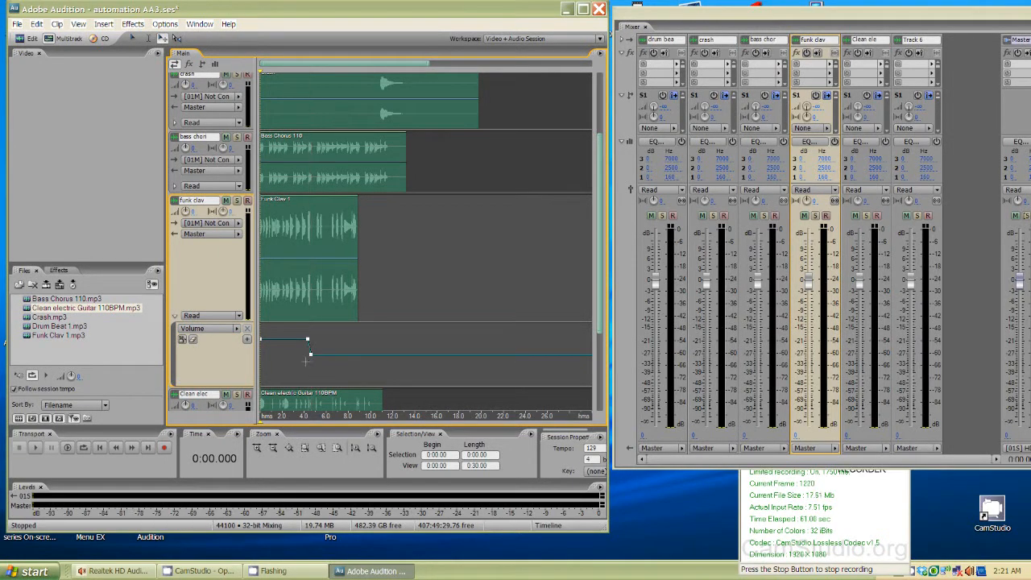
- Audition the volume dip from about 3 seconds and undo the envelope edit
left_click(298, 359)
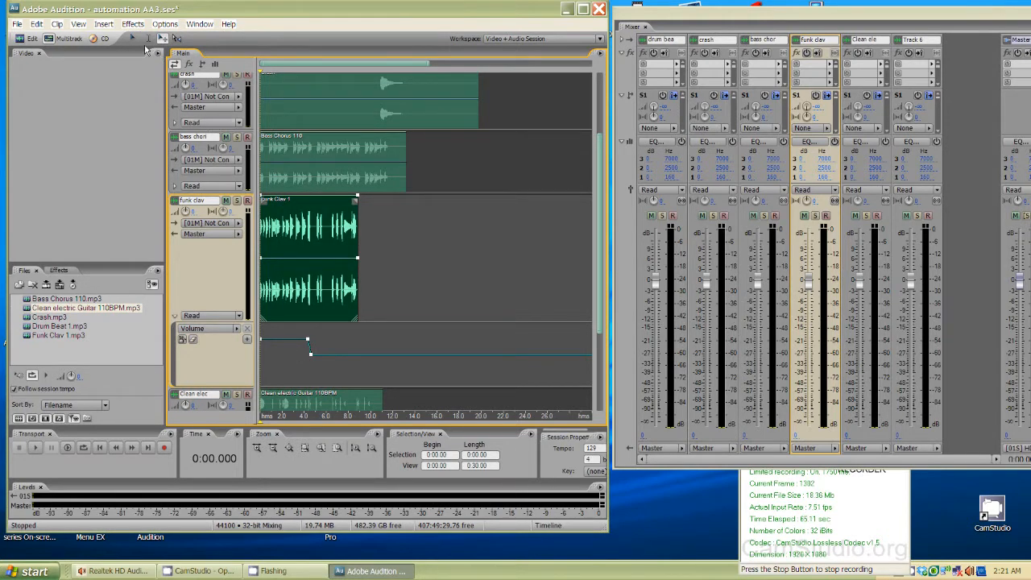
left_click(294, 354)
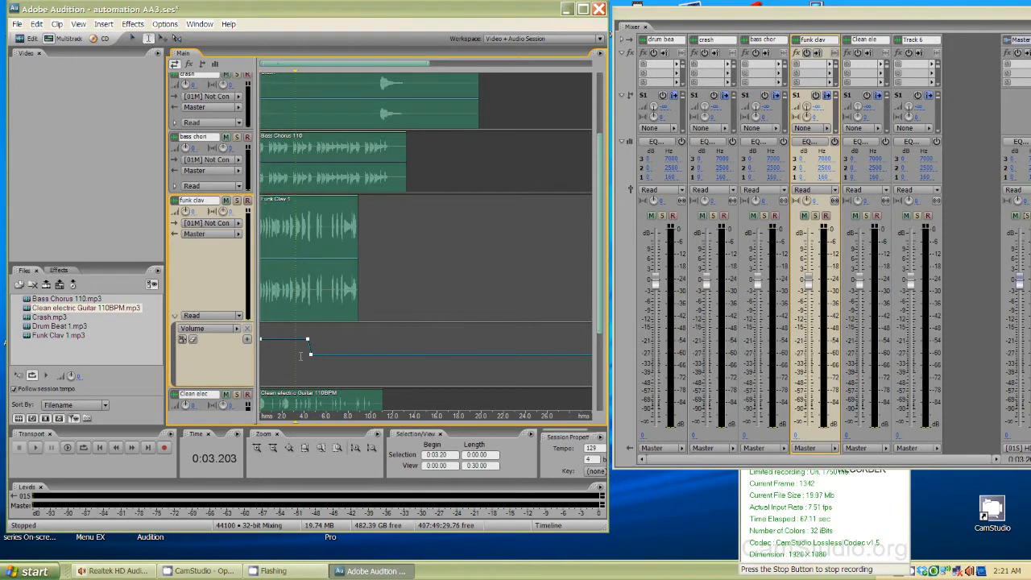
key("space")
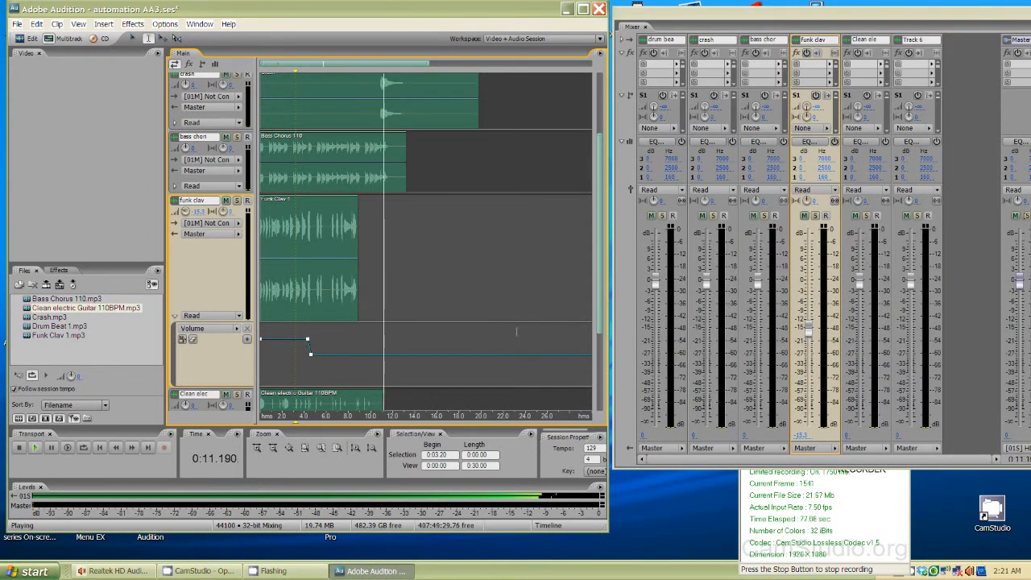
key("space")
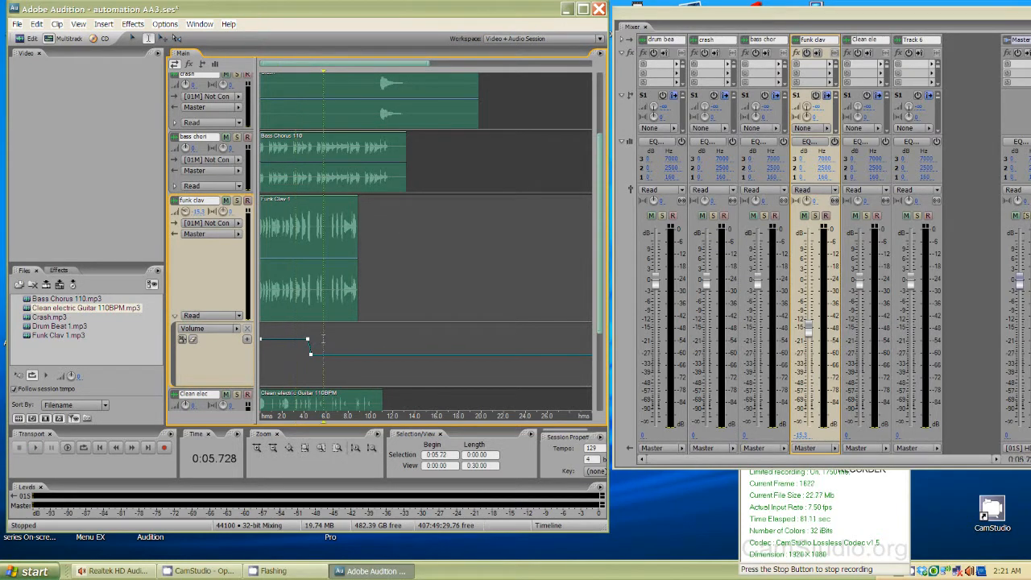
key("ctrl+z")
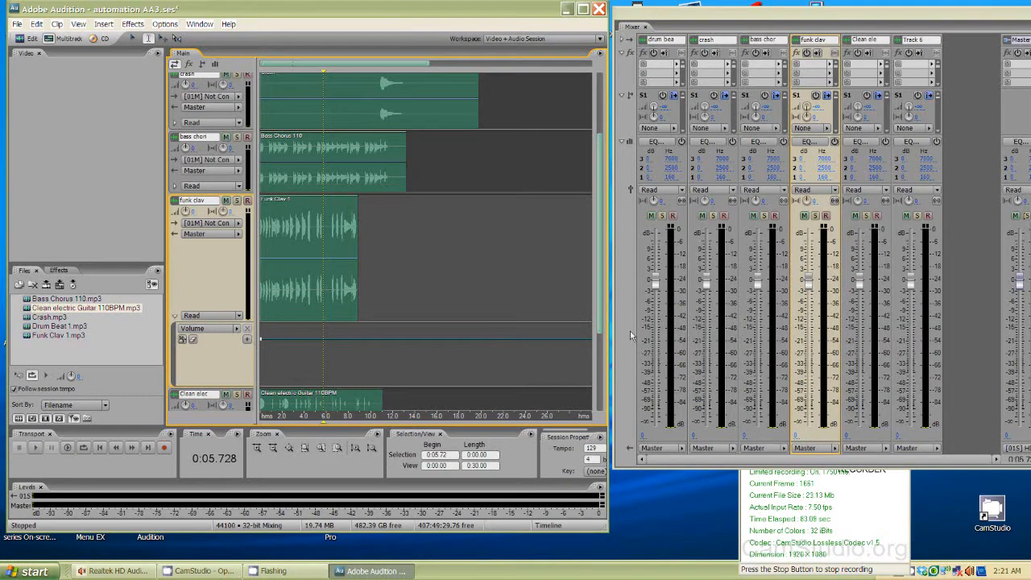
- Set the funk clav track's automation mode to Latch and record a fader drop while playing from about 3.7 seconds
left_click(835, 190)
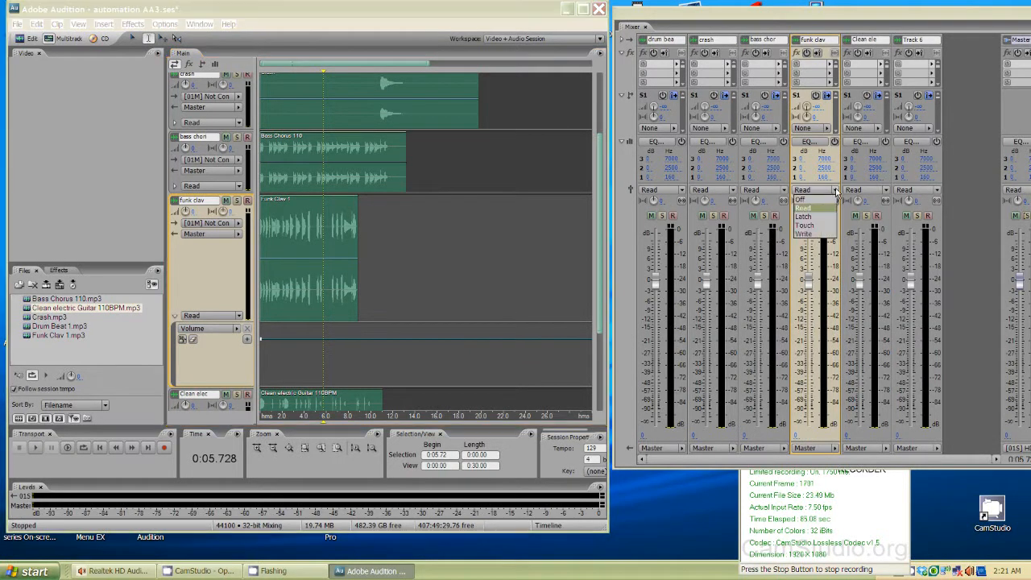
left_click(806, 217)
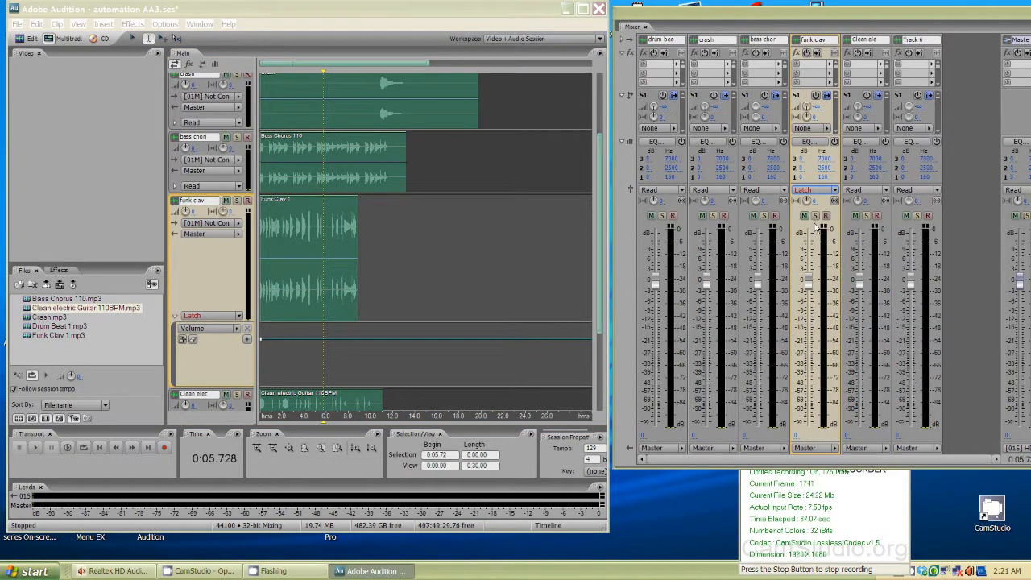
left_click(300, 358)
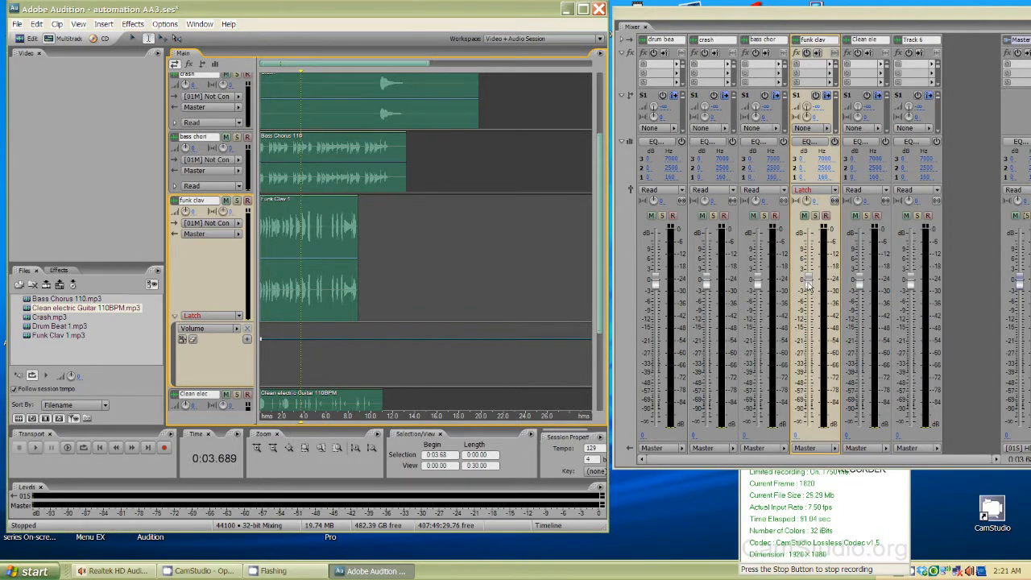
key("space")
left_click_drag(808, 286, 808, 306)
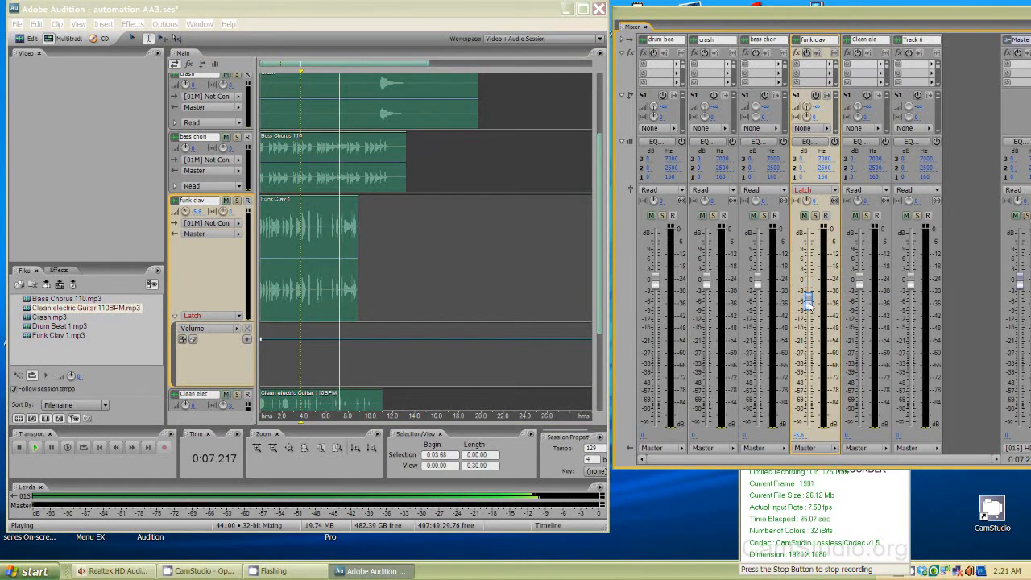
left_click_drag(808, 305, 808, 311)
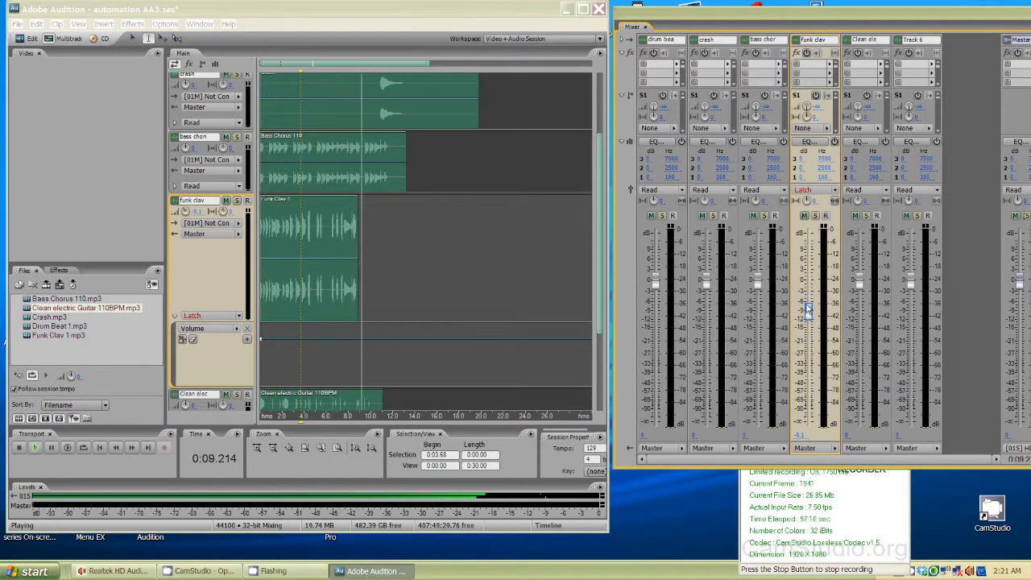
key("space")
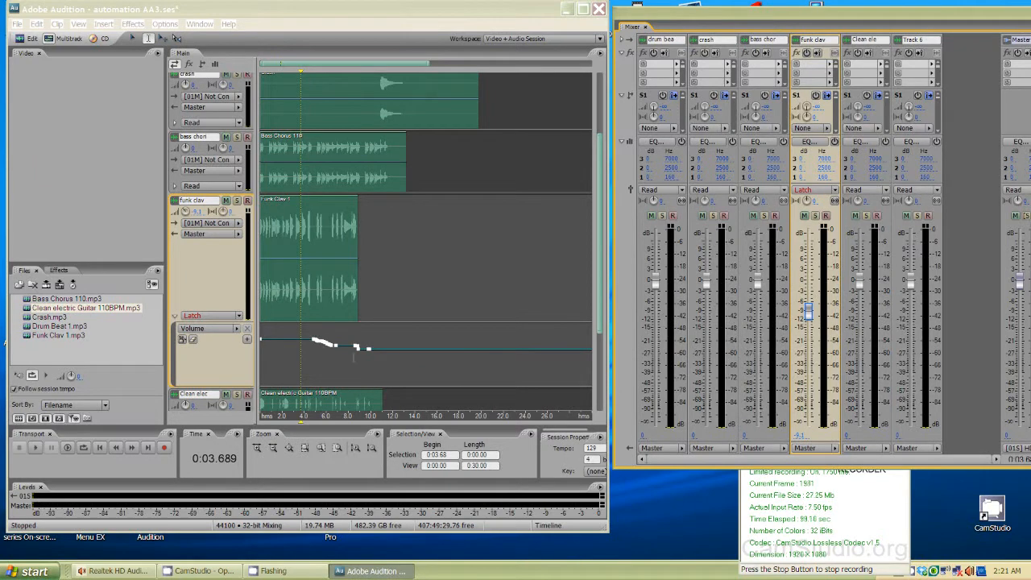
- Switch the funk clav track's automation mode back to Read
left_click(297, 355)
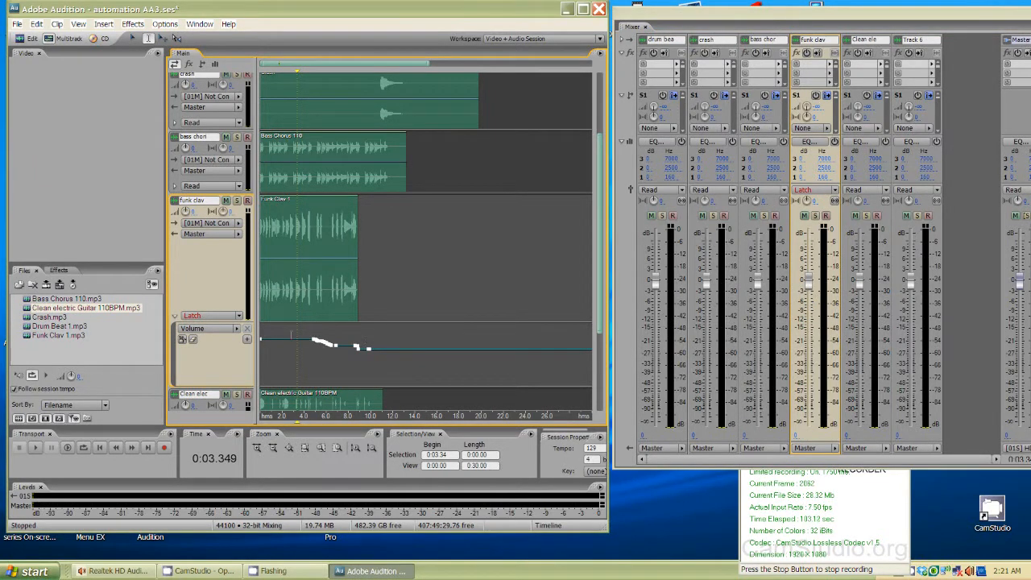
left_click(238, 316)
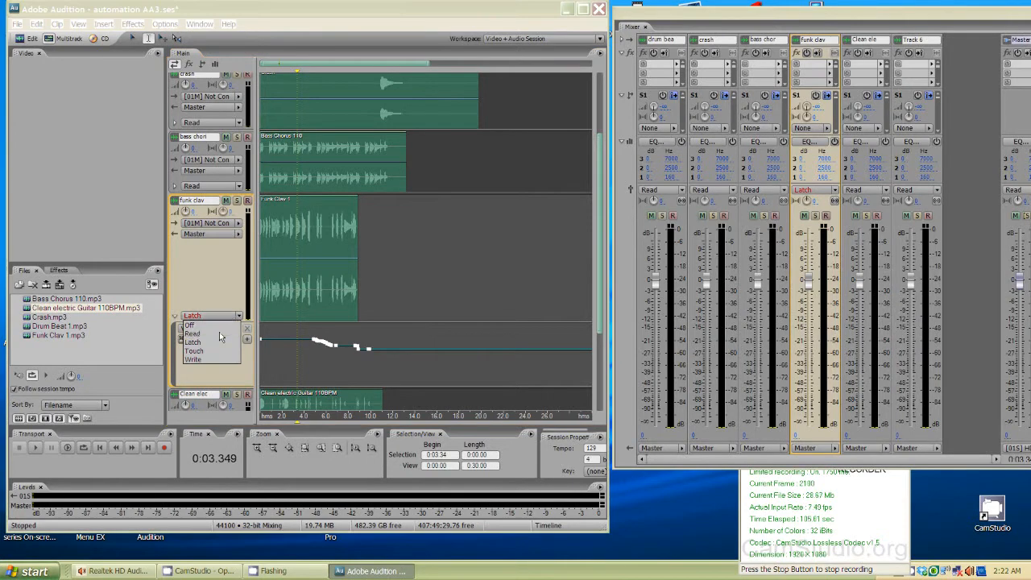
left_click(234, 332)
- Scroll to the drum beat track, enlarge it and show its Volume automation lane
left_click_drag(598, 305, 606, 228)
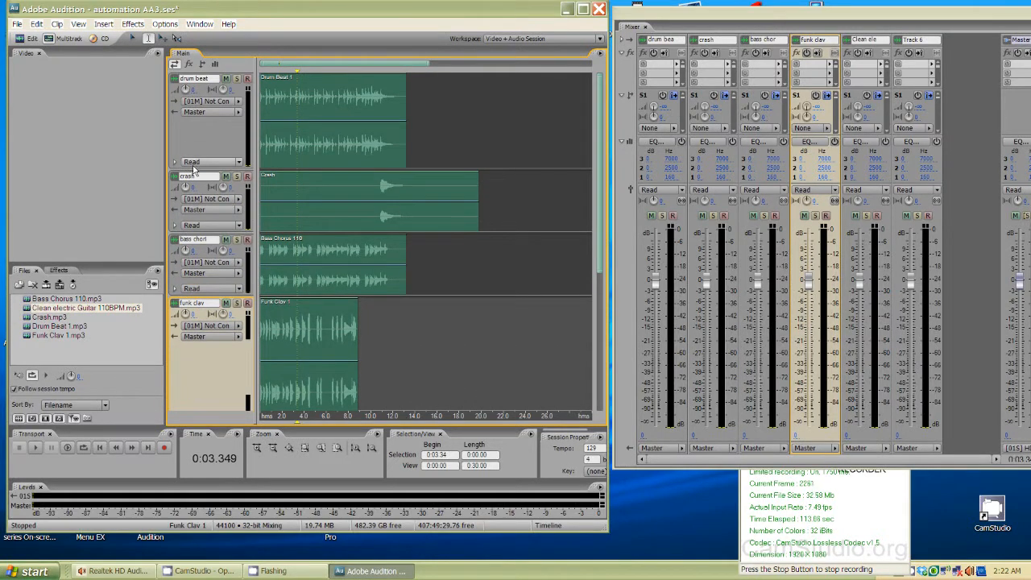
left_click_drag(191, 171, 191, 277)
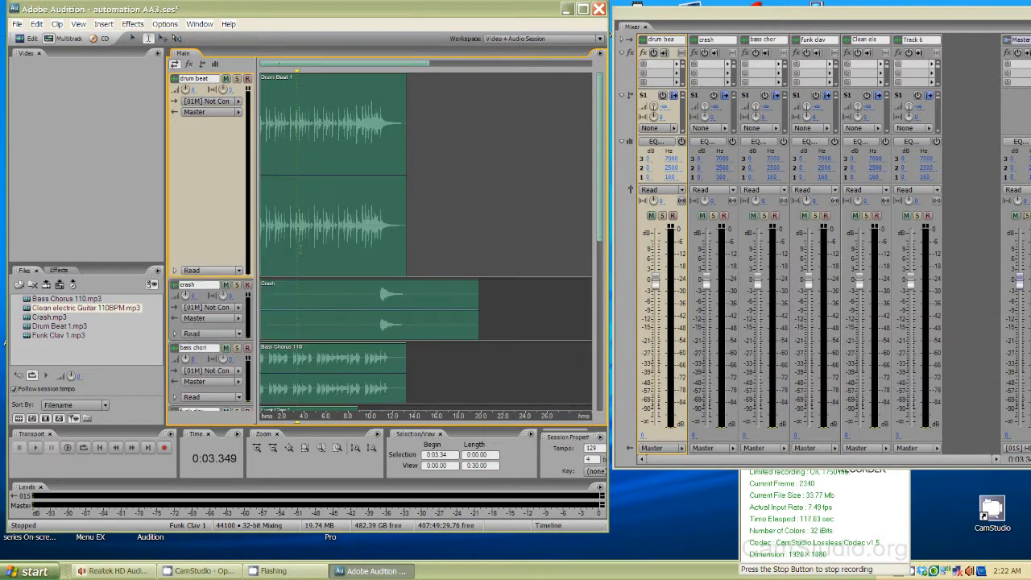
left_click(176, 271)
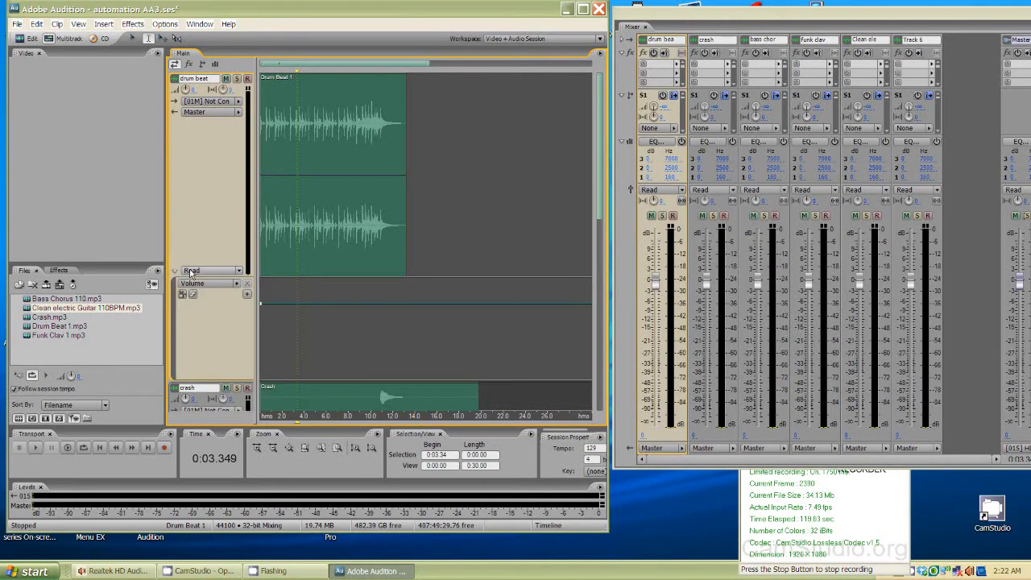
- Play the session from about 6.7 seconds to hear the drum beat
left_click(334, 290)
key("space")
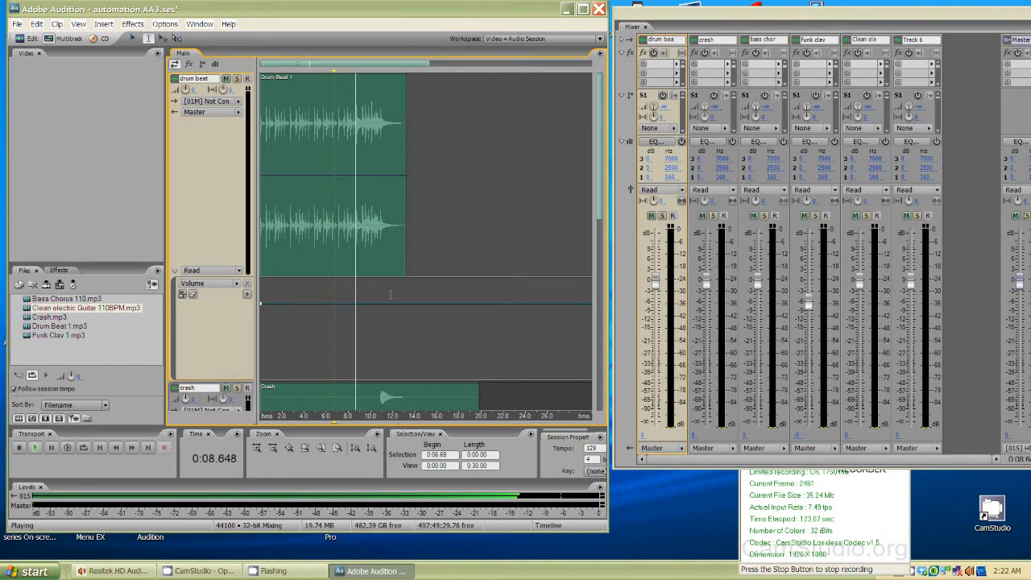
key("space")
left_click(360, 291)
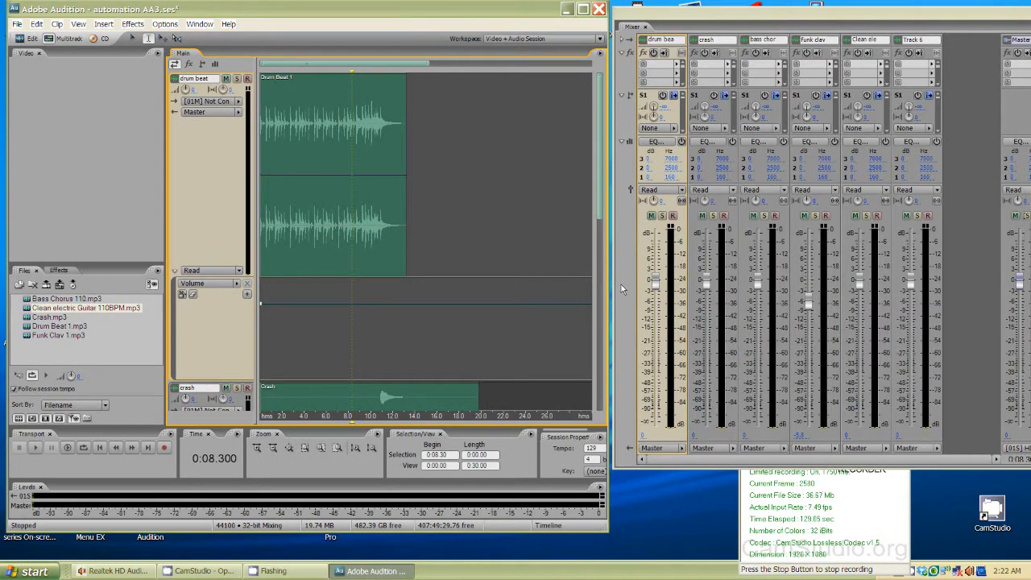
- Open the drum beat track's EQ window and move it beside the mixer
left_click(662, 144)
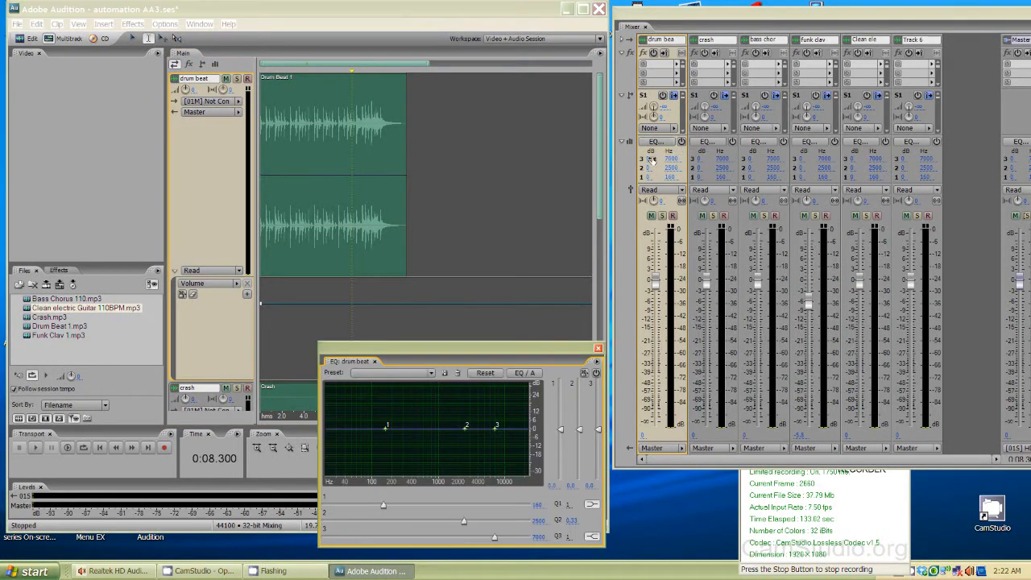
left_click_drag(516, 354, 705, 310)
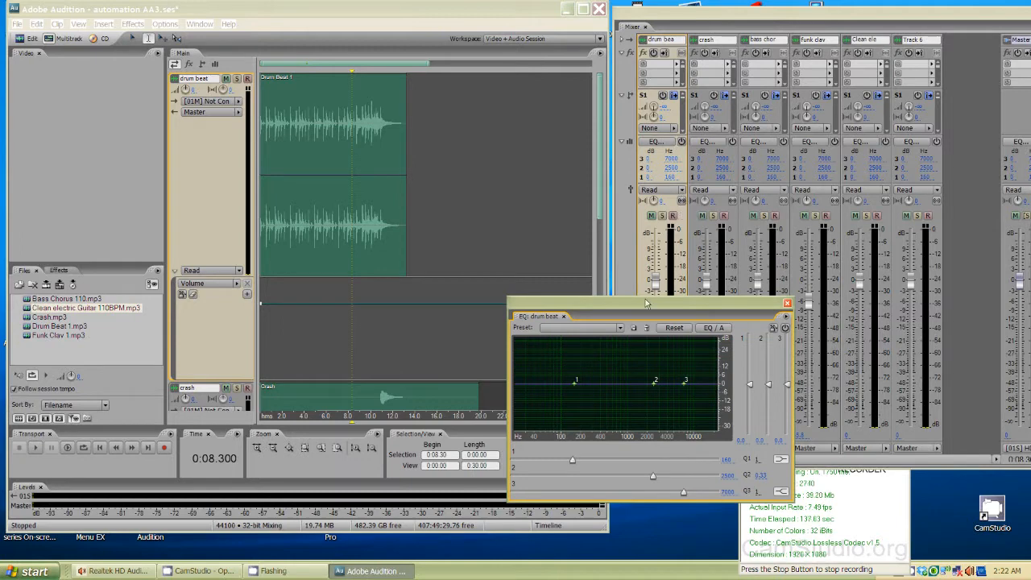
left_click_drag(644, 304, 539, 299)
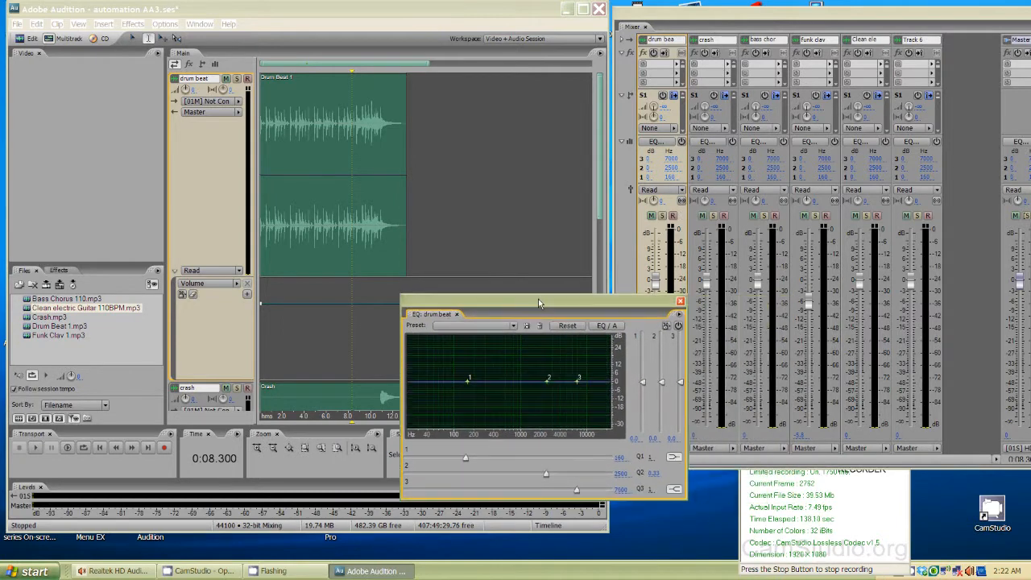
- Set the drum beat track's automation mode to Latch
left_click(666, 190)
left_click(660, 217)
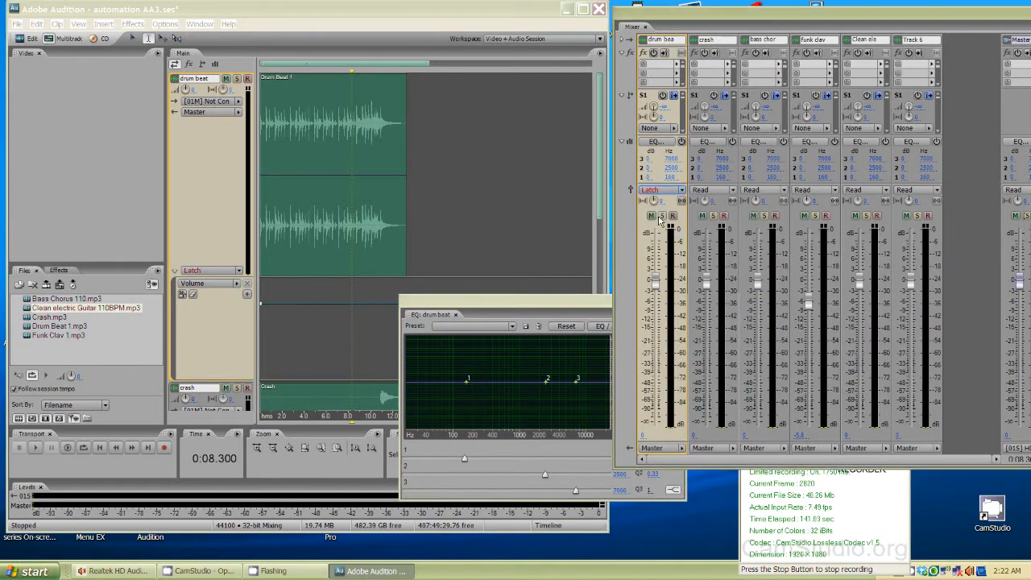
left_click_drag(541, 307, 665, 282)
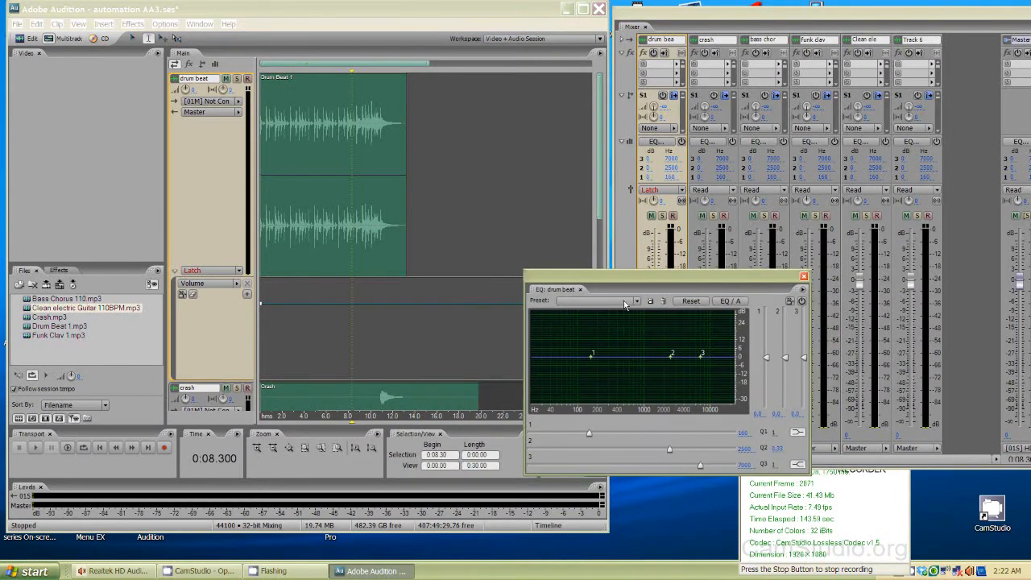
- Record drum beat EQ band 2 automation by moving its node to about 1780 Hz, -5.4 dB while playing from about 6.3 seconds
left_click(328, 323)
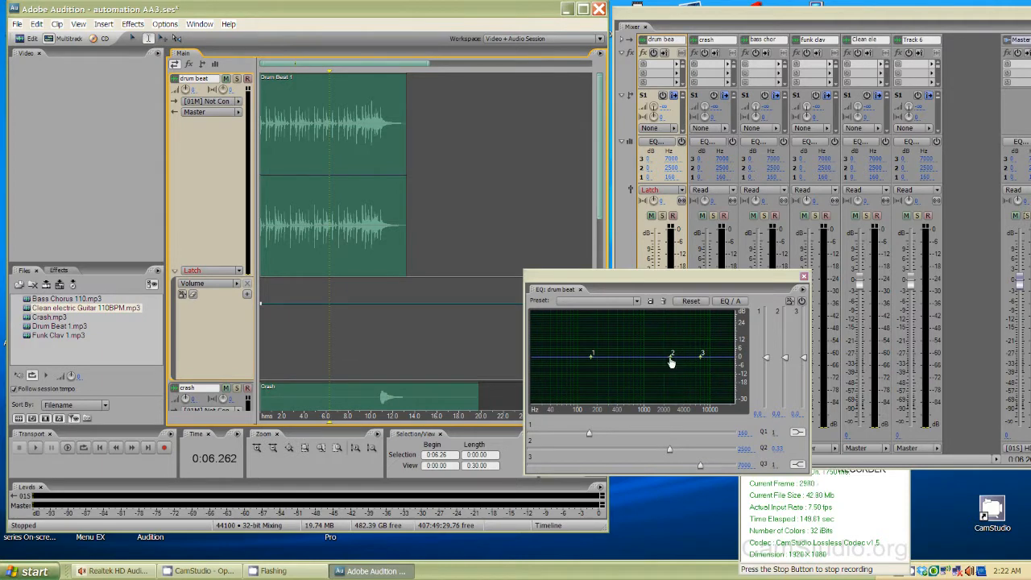
left_click_drag(672, 363, 665, 363)
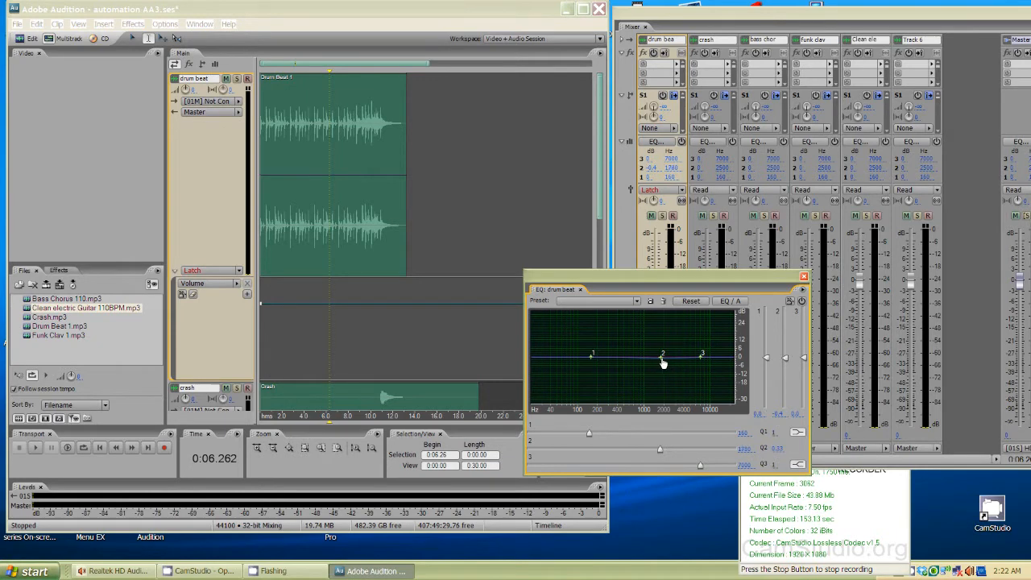
key("space")
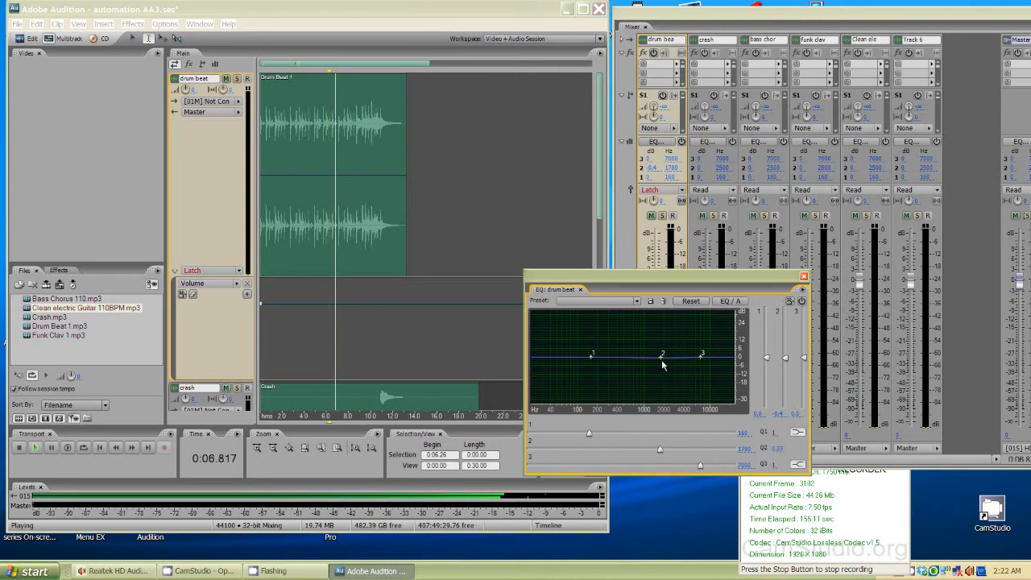
mouse_move(662, 363)
left_mouse_down()
mouse_move(675, 342)
mouse_move(672, 362)
left_mouse_up()
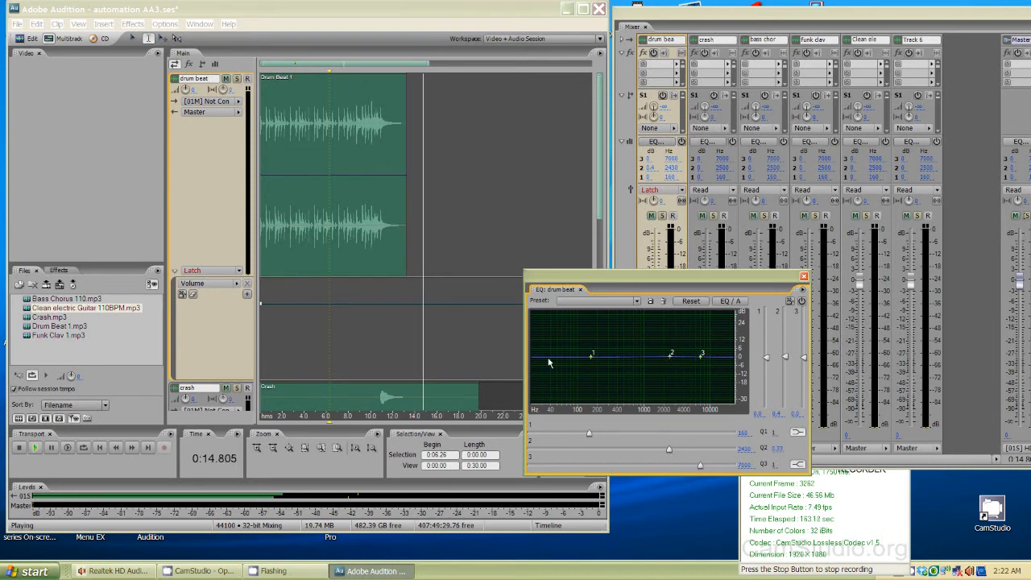
left_click(426, 339)
key("space")
left_click(339, 347)
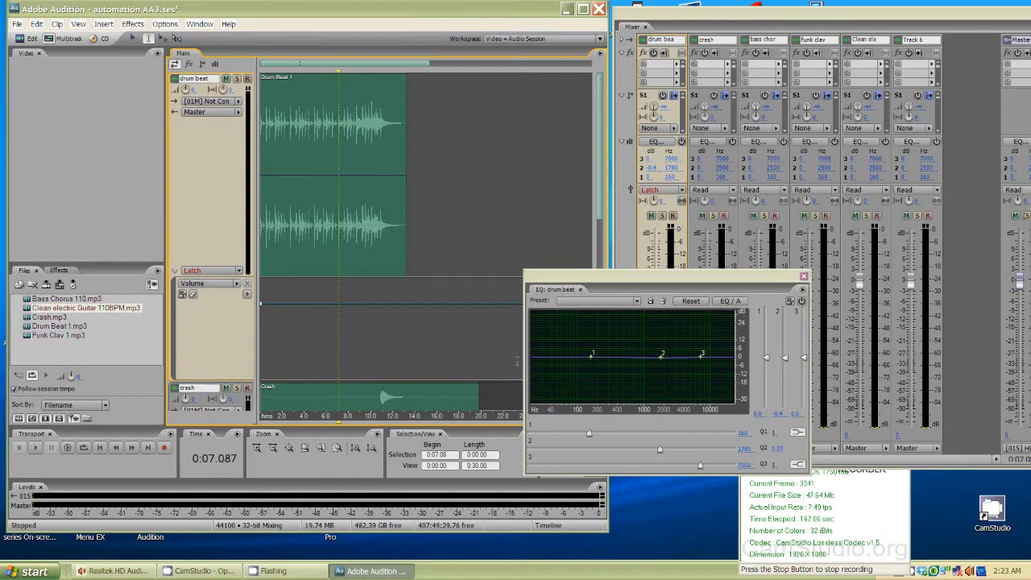
- Play the session on from about 7 seconds to 16 seconds and stop playback
key("space")
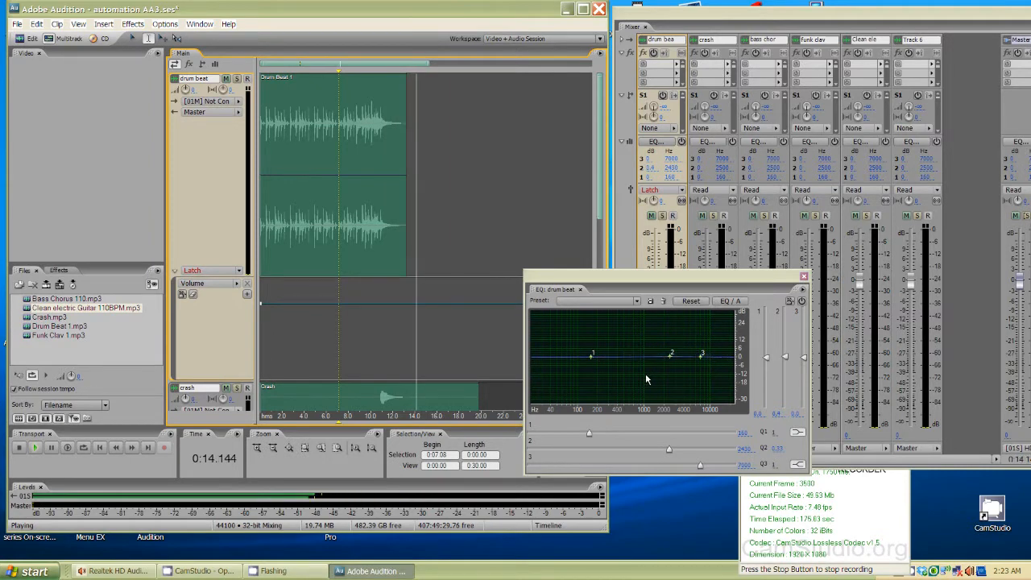
key("space")
left_click(435, 336)
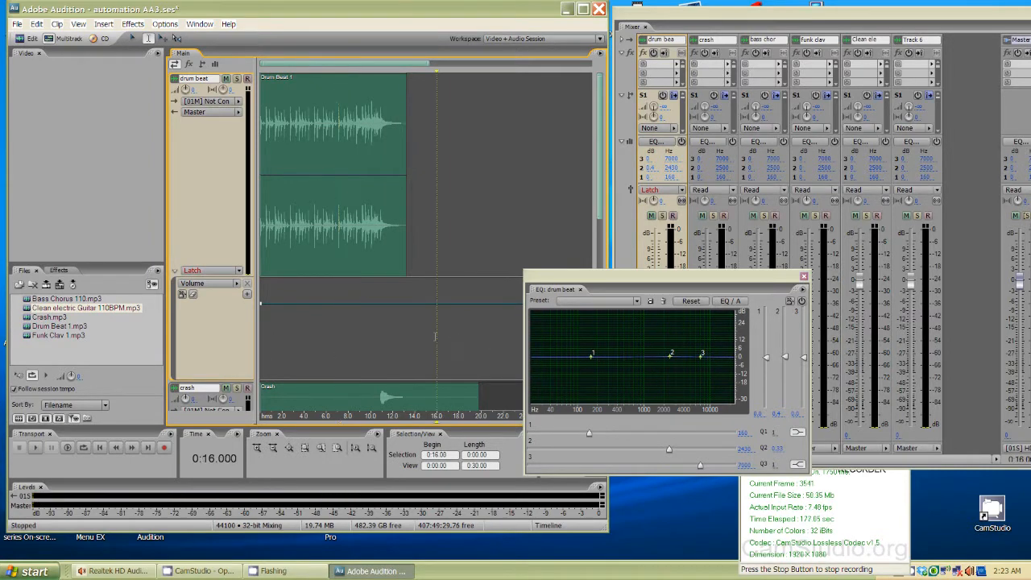
- Switch the drum beat track's automation mode to Read
left_click(236, 275)
left_click(214, 293)
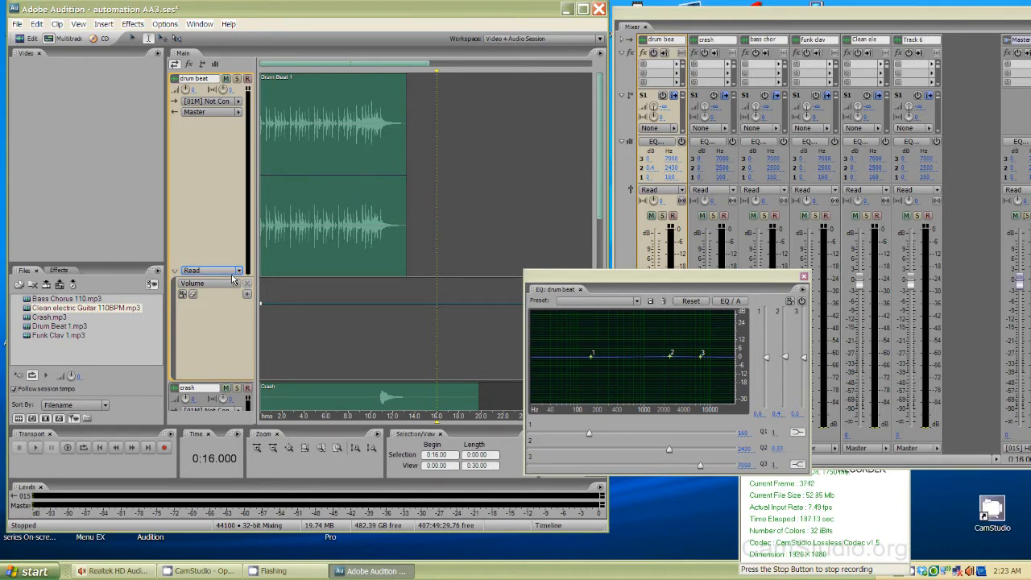
- Return the playhead to the start of the session
left_click_drag(600, 215, 609, 186)
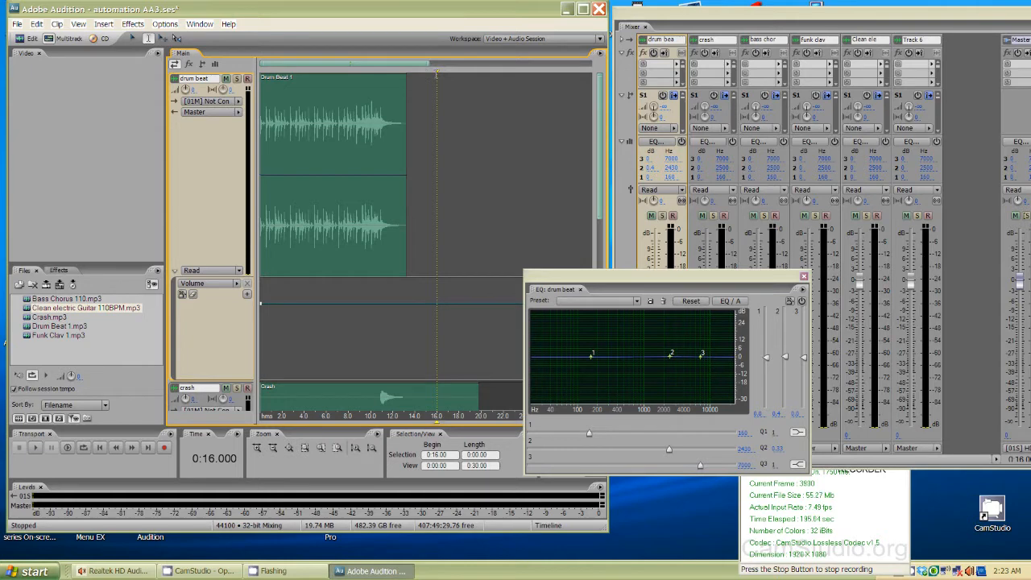
left_click_drag(438, 72, 225, 77)
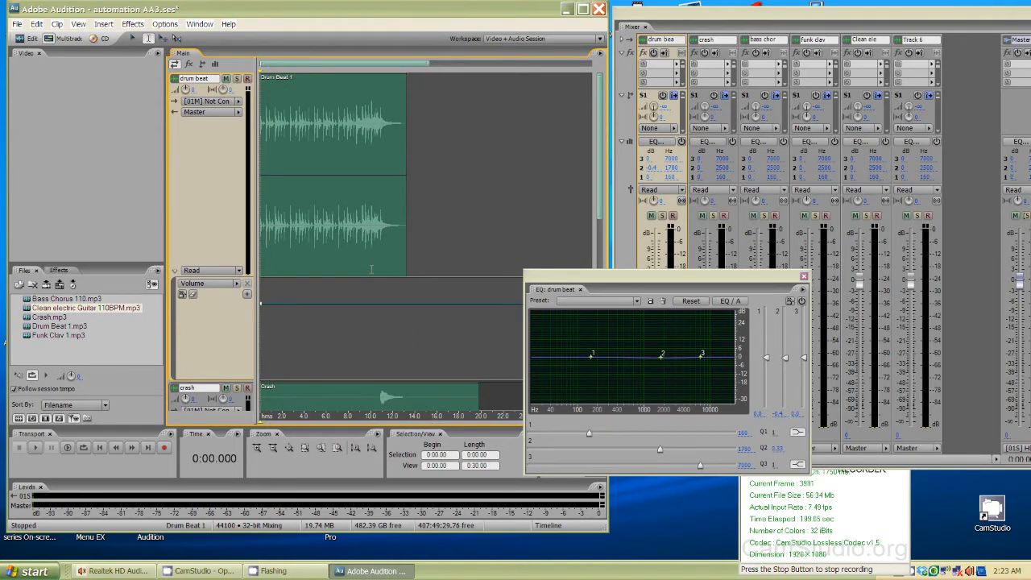
scroll(385, 268, "down", 3)
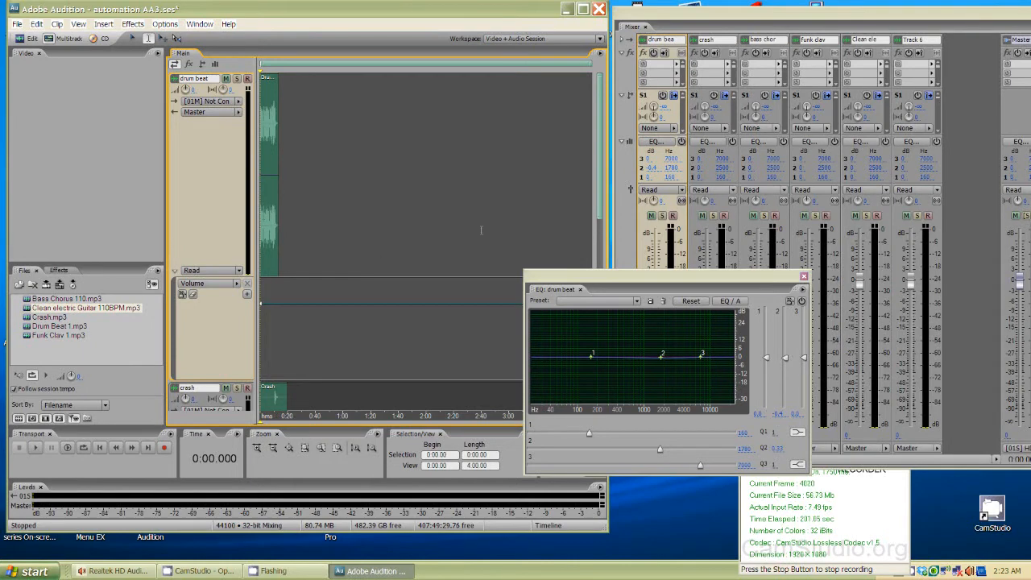
scroll(372, 173, "up", 3)
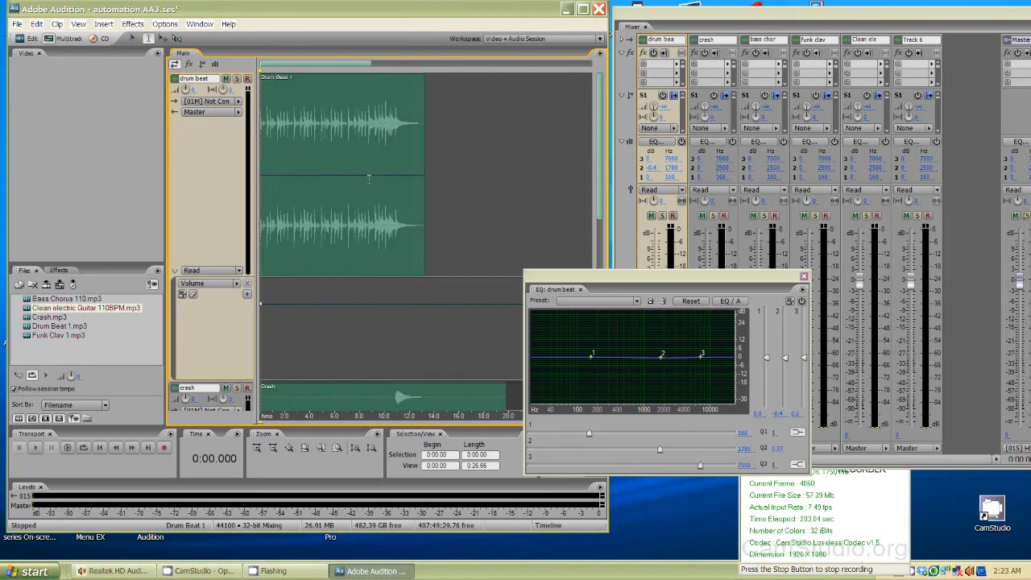
- Move the drum beat EQ window over the timeline and play the session from the start to hear the automation
left_click_drag(596, 273, 409, 293)
key("space")
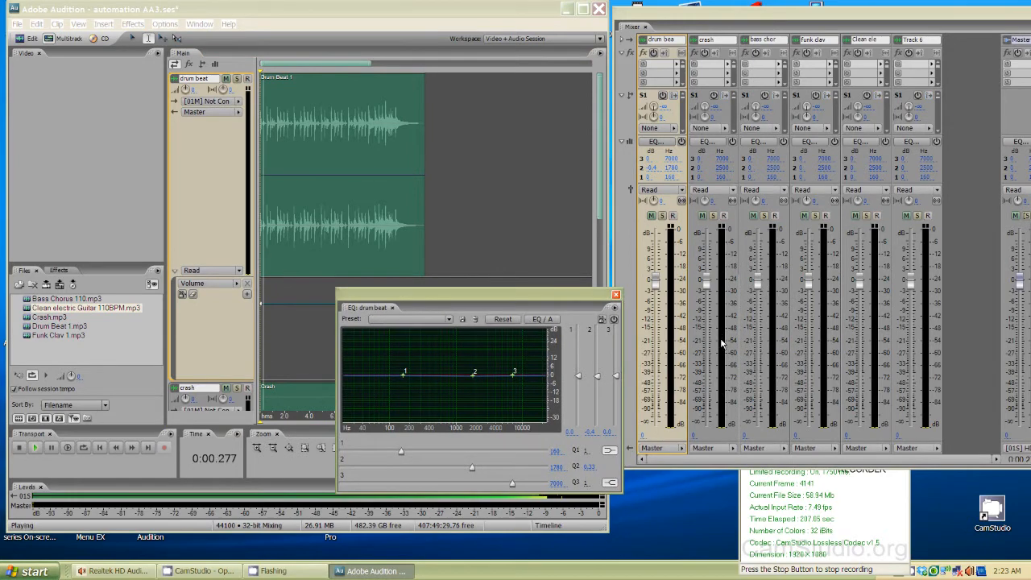